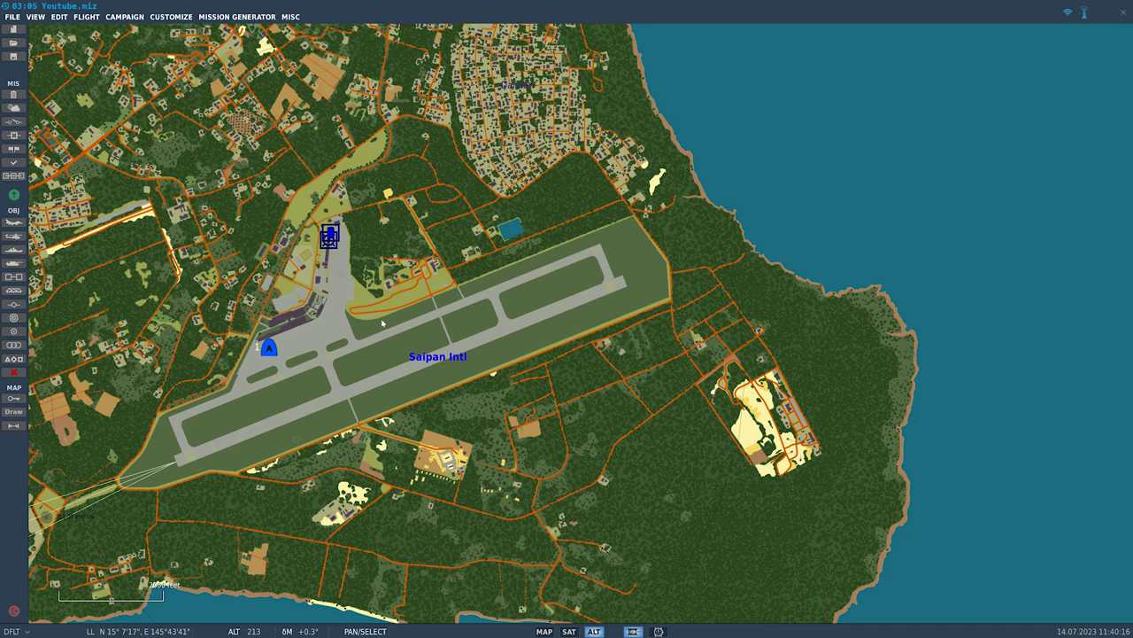
Place a 9843-foot trigger zone named Radio on the Saipan Intl runway, then open the Triggers list
left_click(268, 347)
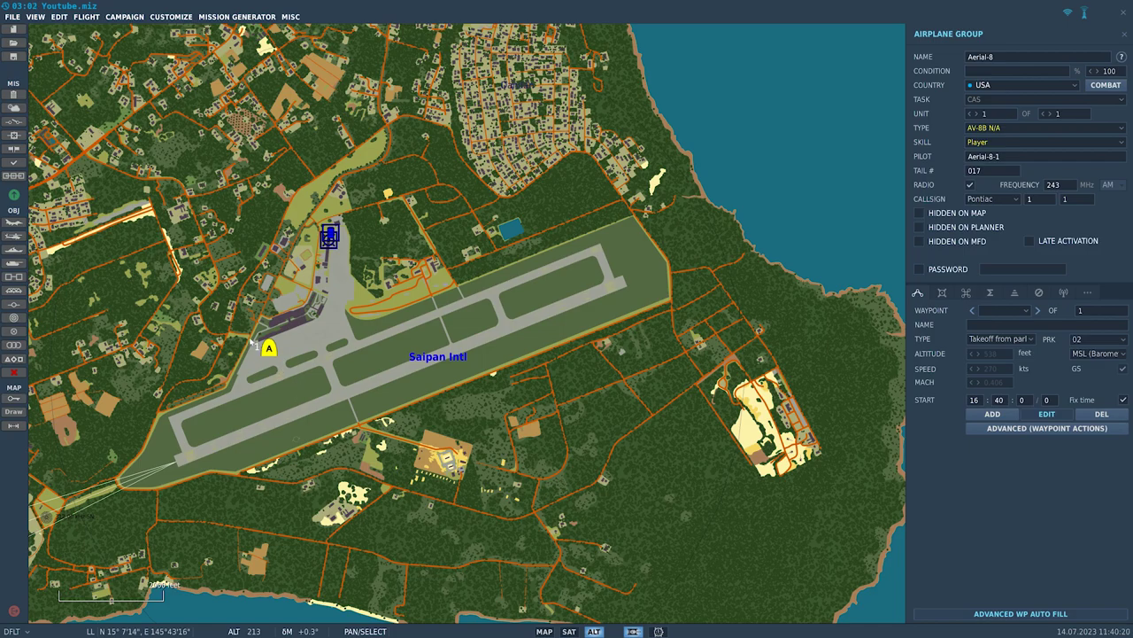
left_click(13, 331)
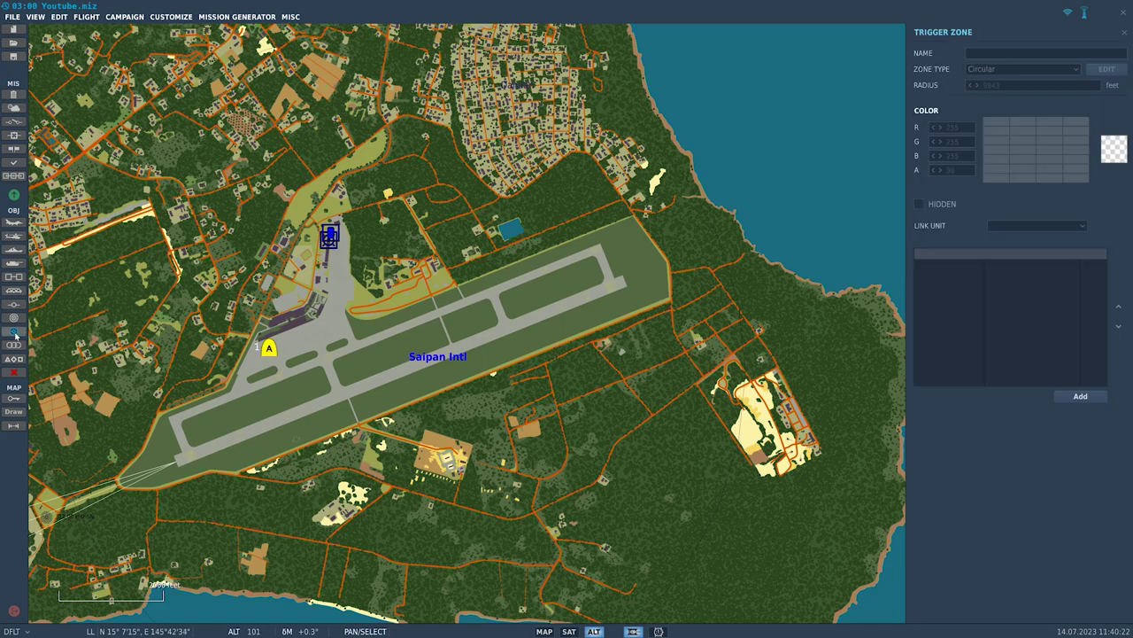
left_click(379, 360)
scroll(395, 406, "down", 1)
scroll(395, 406, "down", 2)
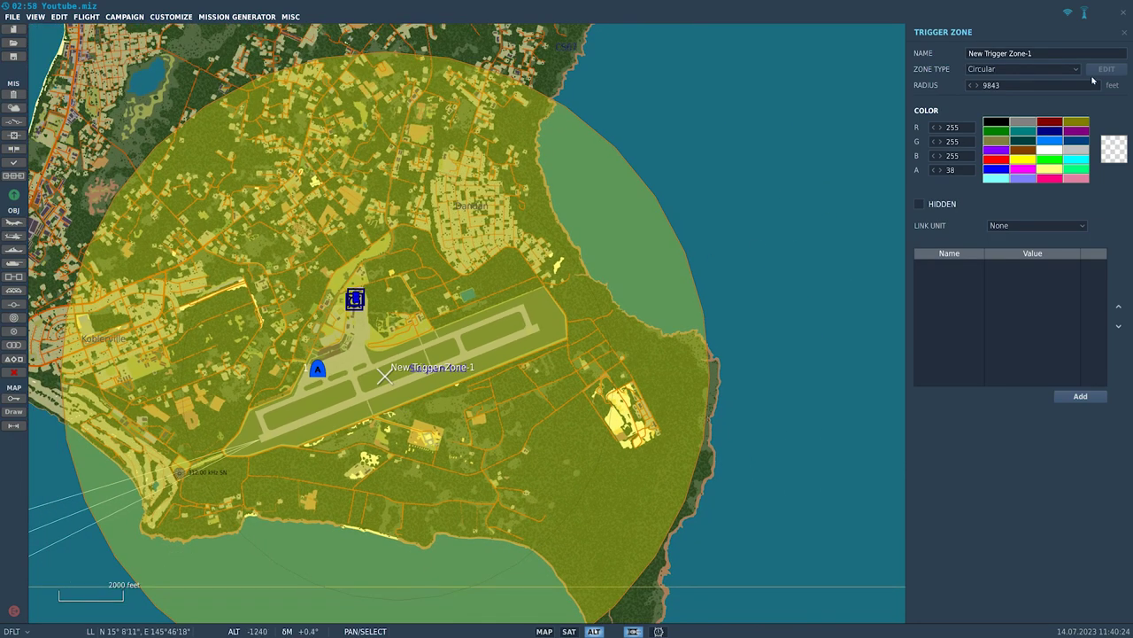
type("Radio")
key("Return")
left_click(44, 304)
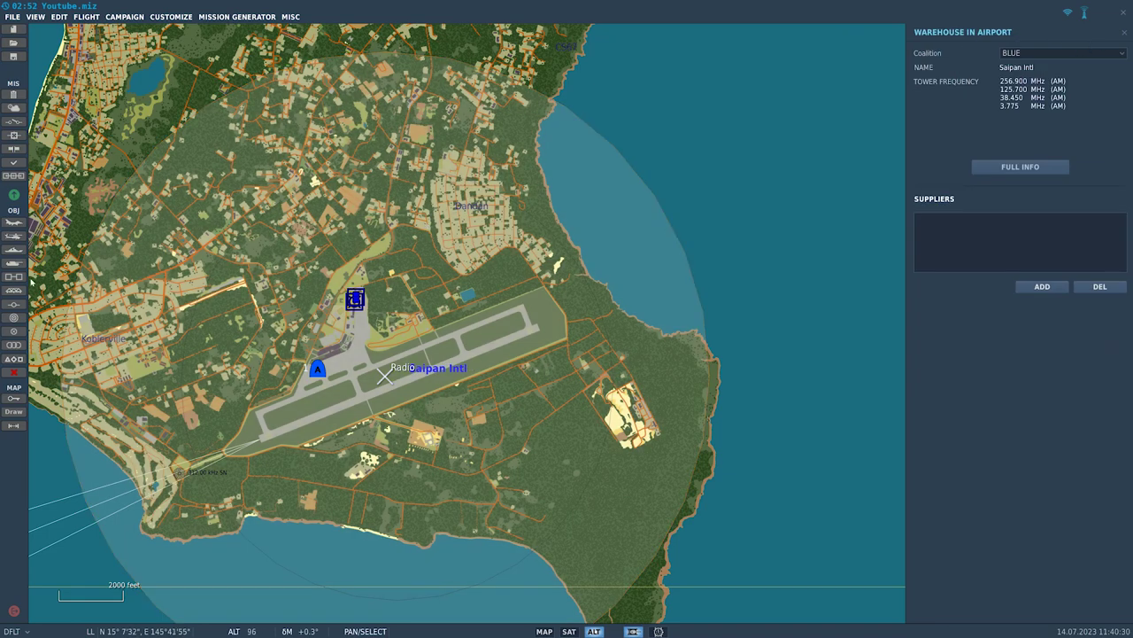
left_click(13, 121)
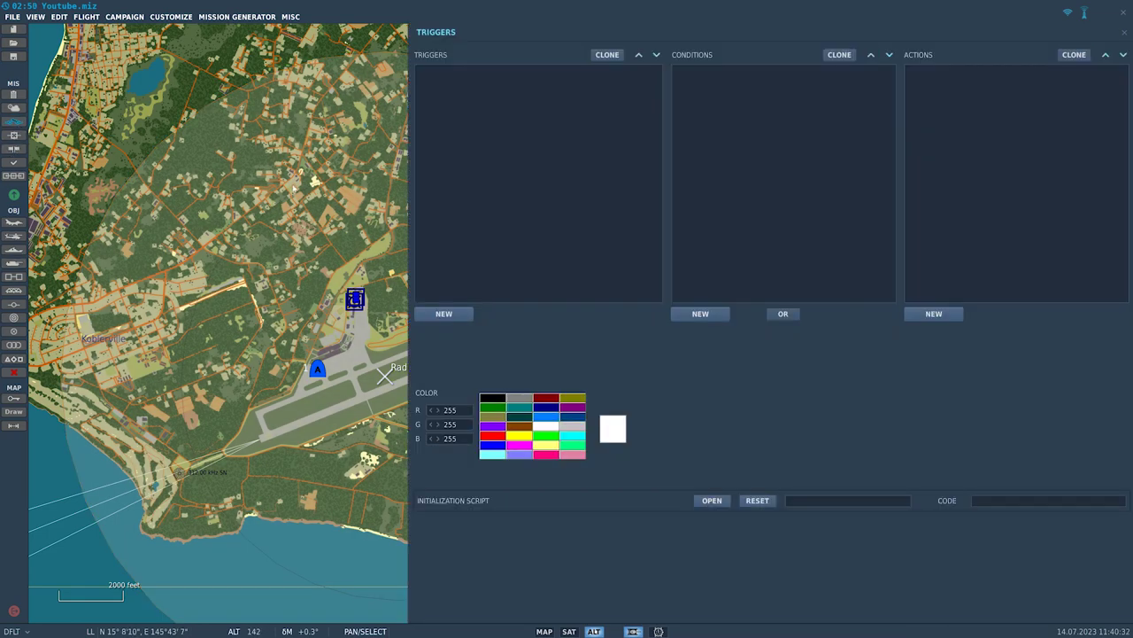
Create a ONCE trigger named Radio with a Radio Transmission action, and browse for its sound file
left_click(434, 311)
type("Radio")
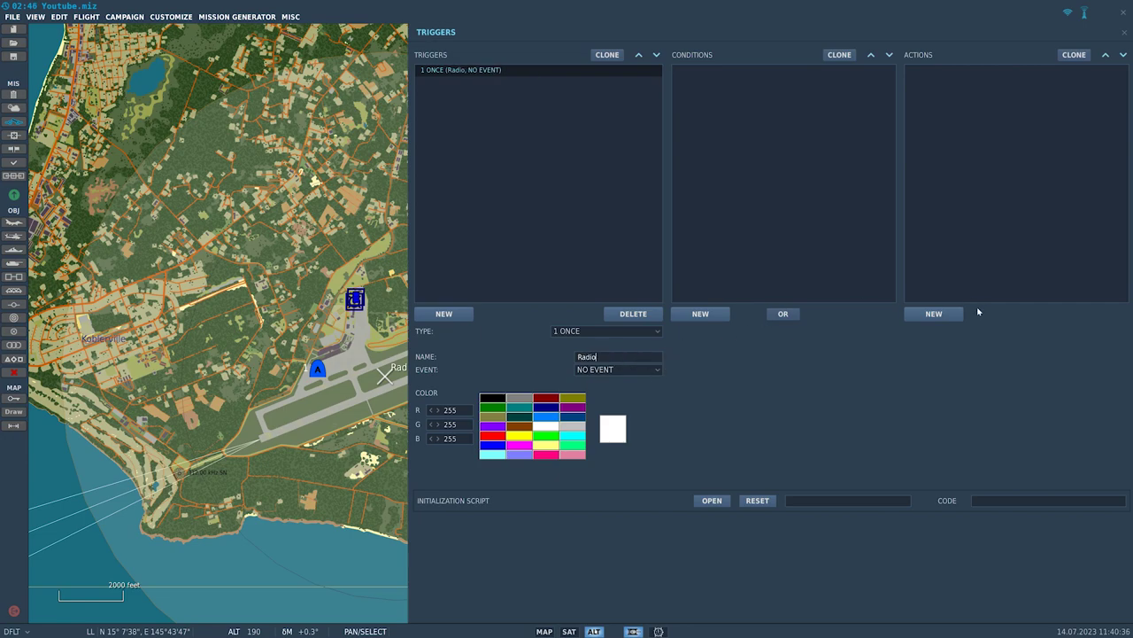
left_click(934, 313)
left_click(1018, 331)
scroll(1025, 372, "down", 10)
scroll(1020, 384, "down", 3)
left_click(1019, 440)
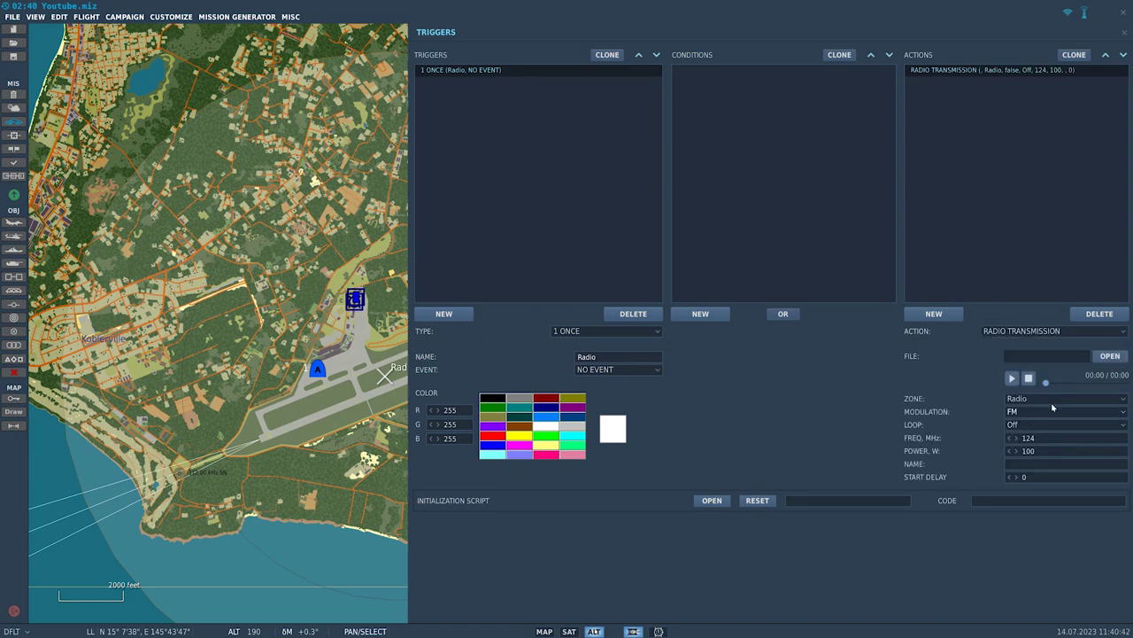
left_click(1111, 357)
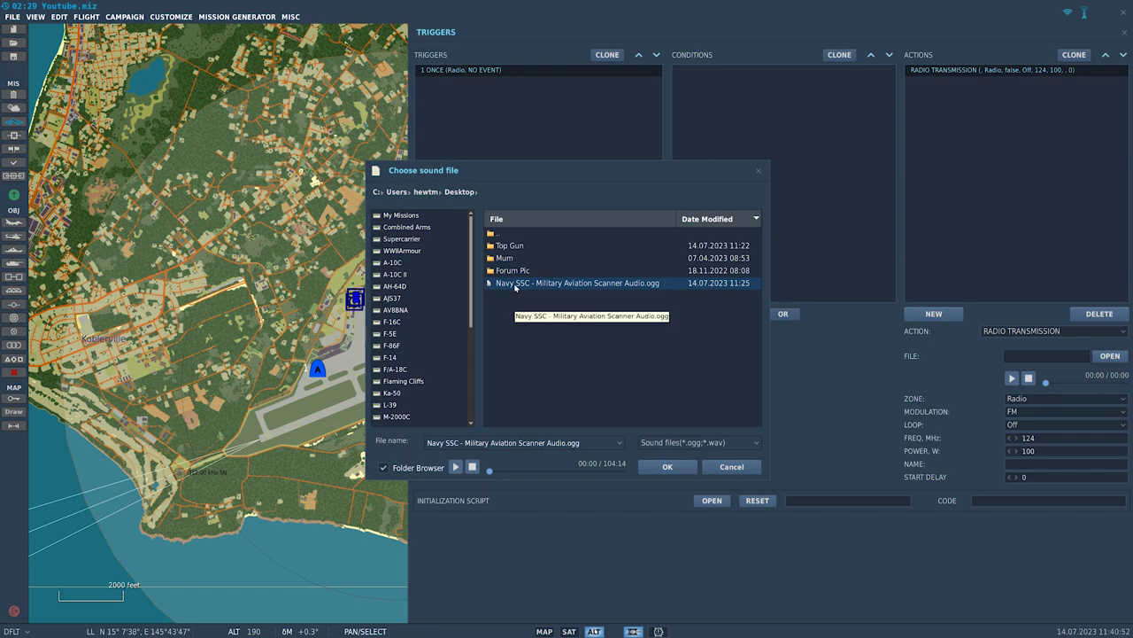
Choose Navy SSC - Military Aviation Scanner Audio.ogg as the transmission's sound file
left_click(692, 444)
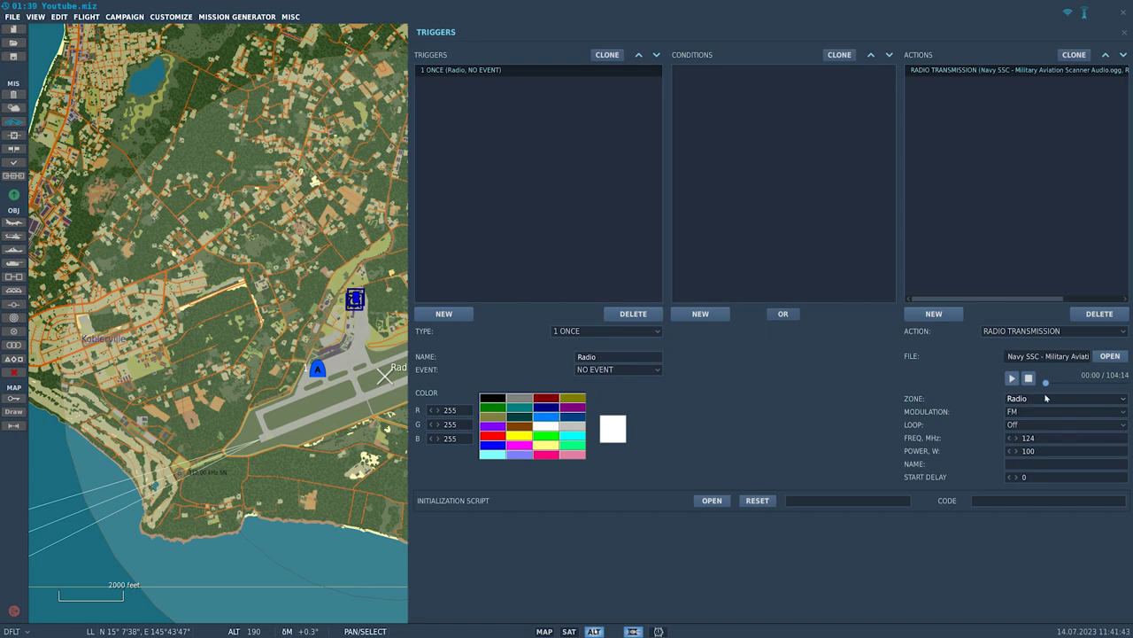
left_click(1046, 398)
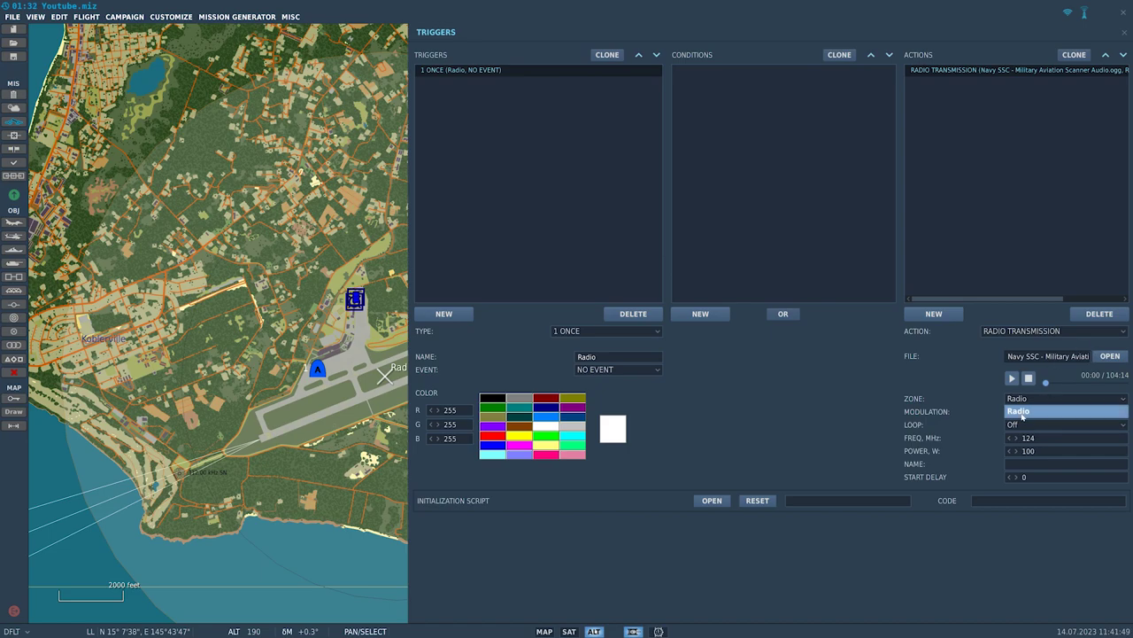
Broadcast from zone Radio on 124 MHz with AM modulation and looping on
left_click(1023, 411)
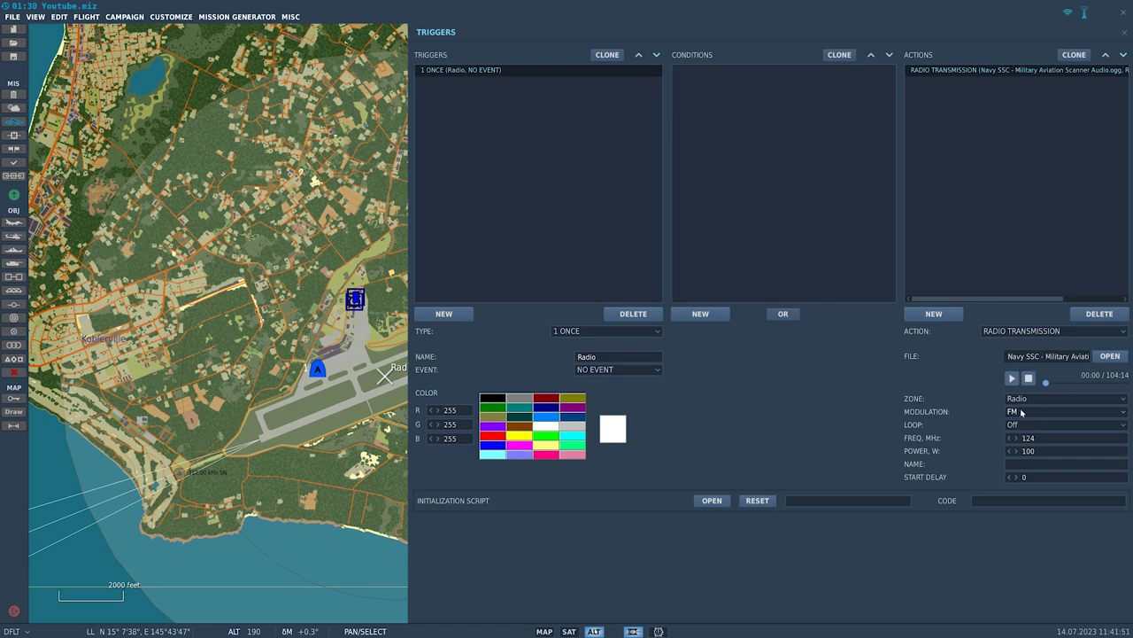
left_click(1022, 411)
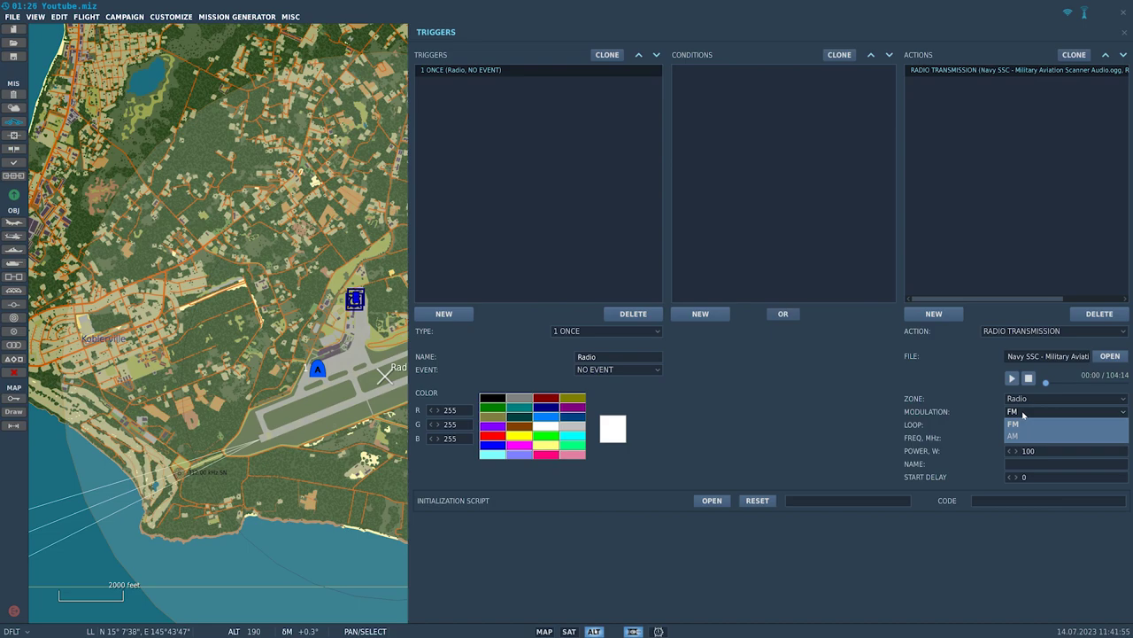
left_click(1018, 434)
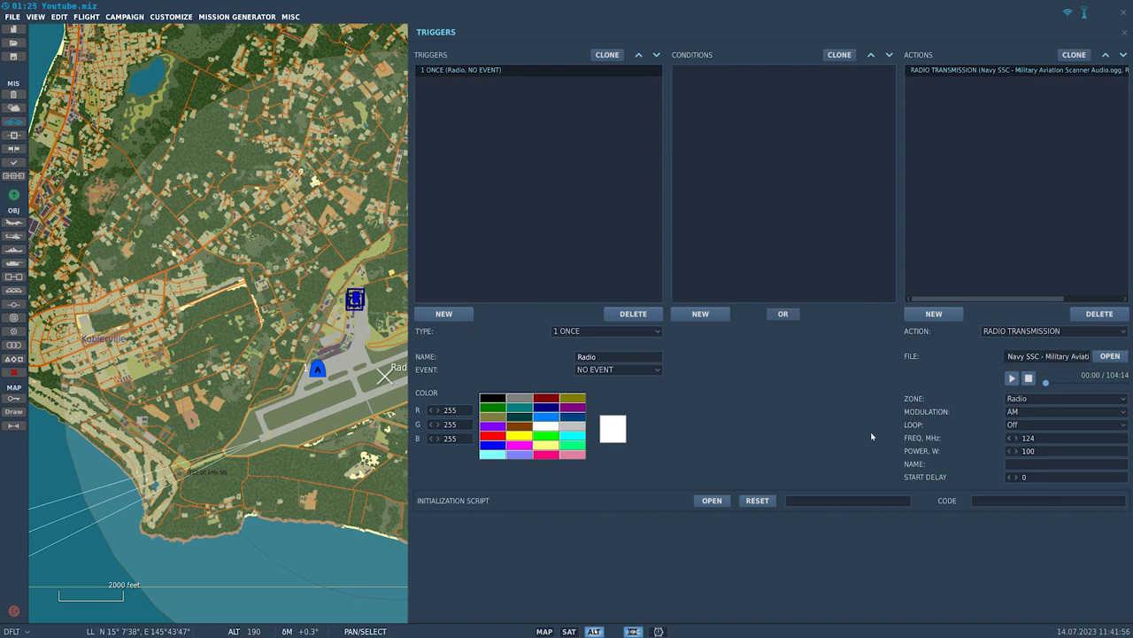
left_click(1009, 425)
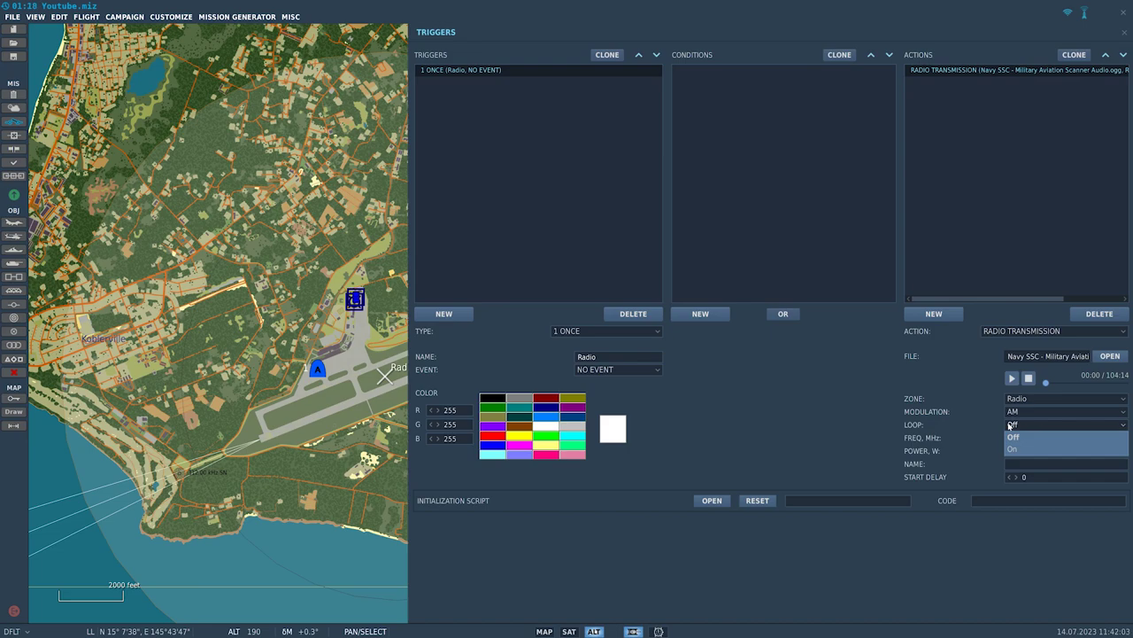
left_click(1012, 448)
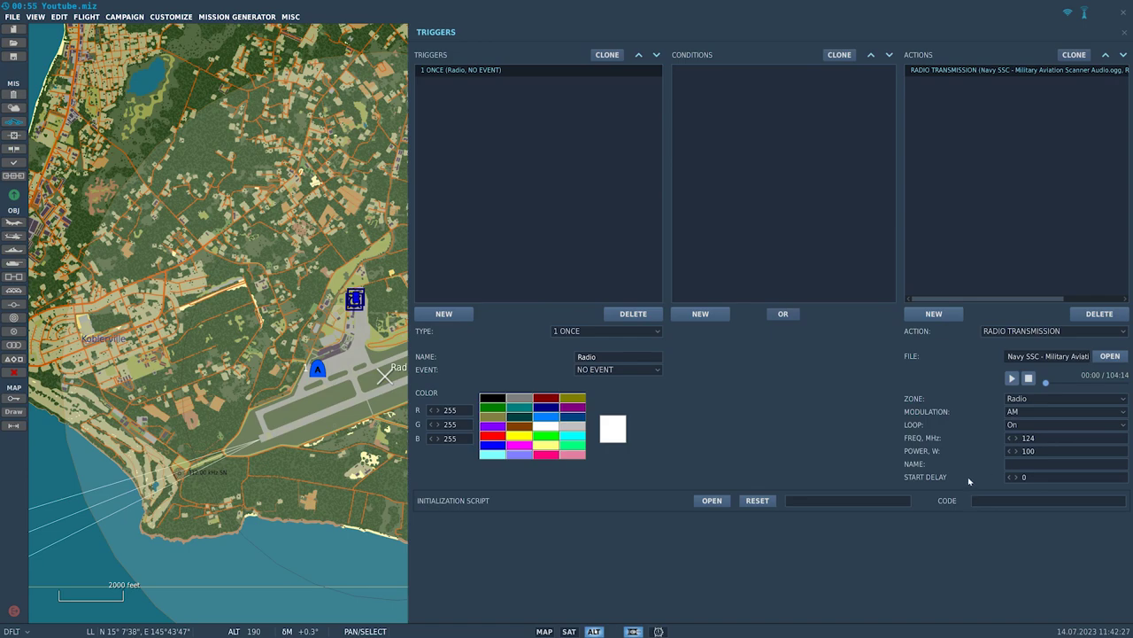
Fly the mission without saving and pass the briefing into the AV-8B cockpit at Saipan
left_click(417, 367)
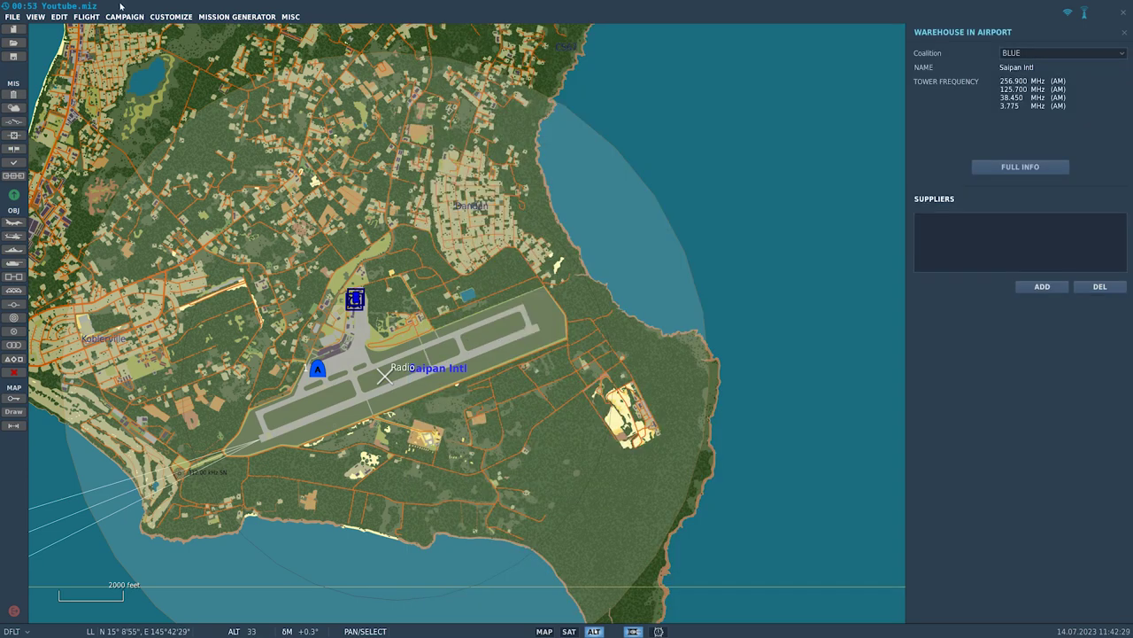
left_click(86, 17)
left_click(96, 31)
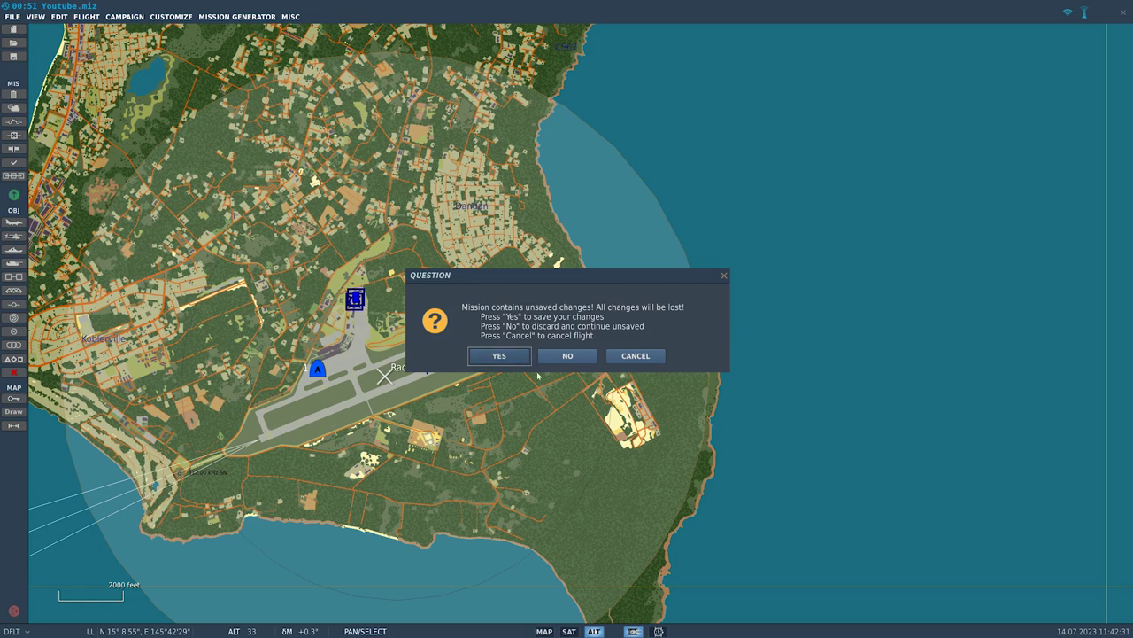
key("Return")
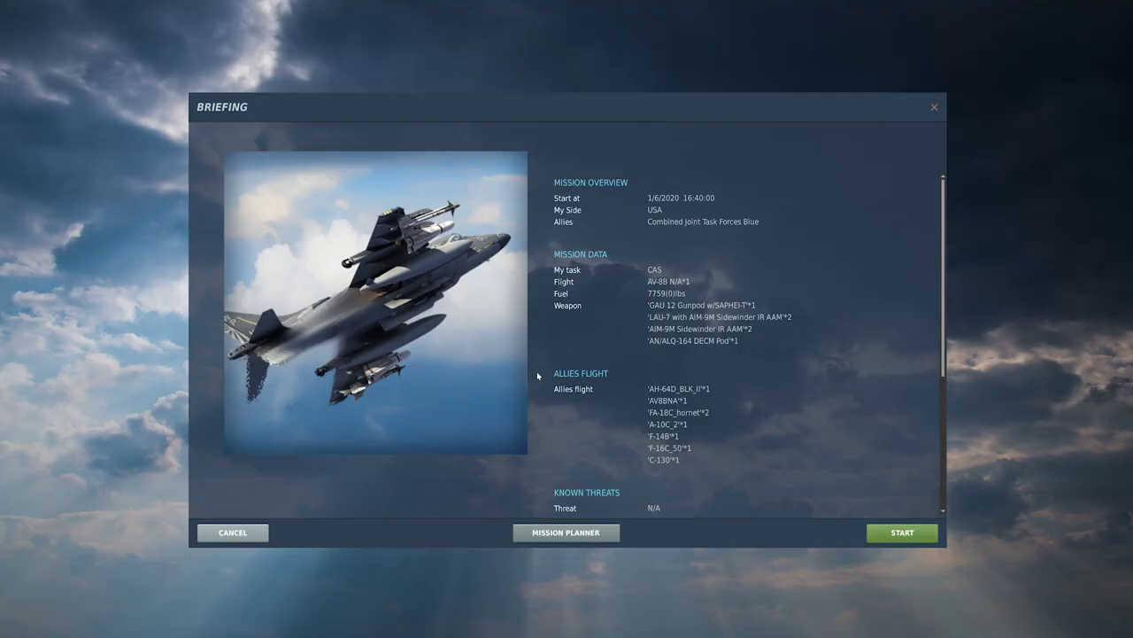
key("Return")
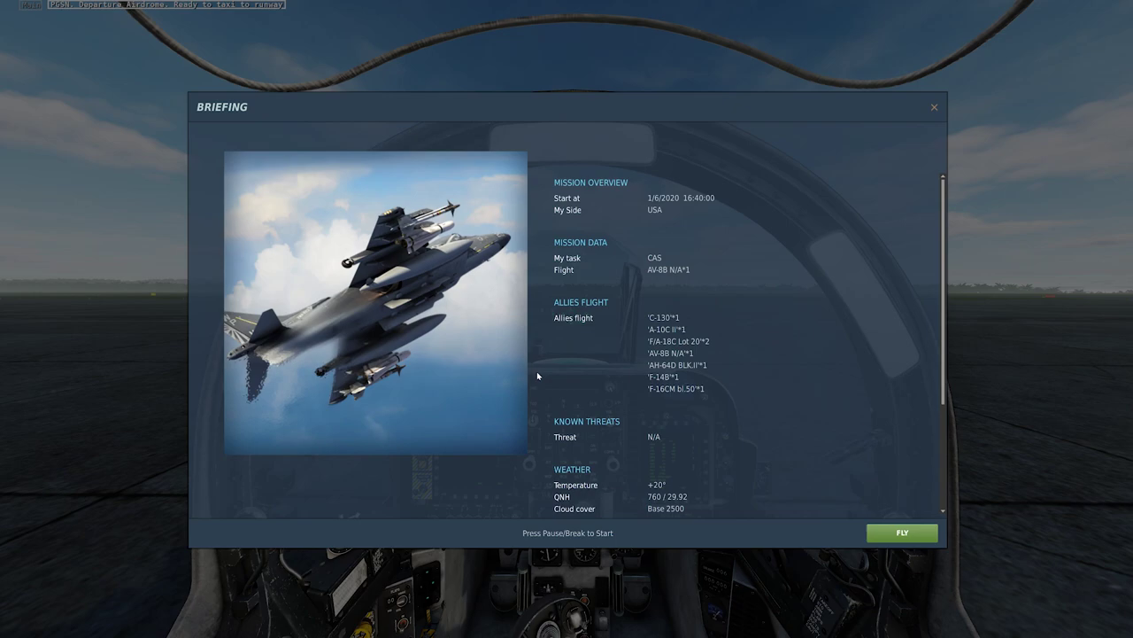
left_click(903, 532)
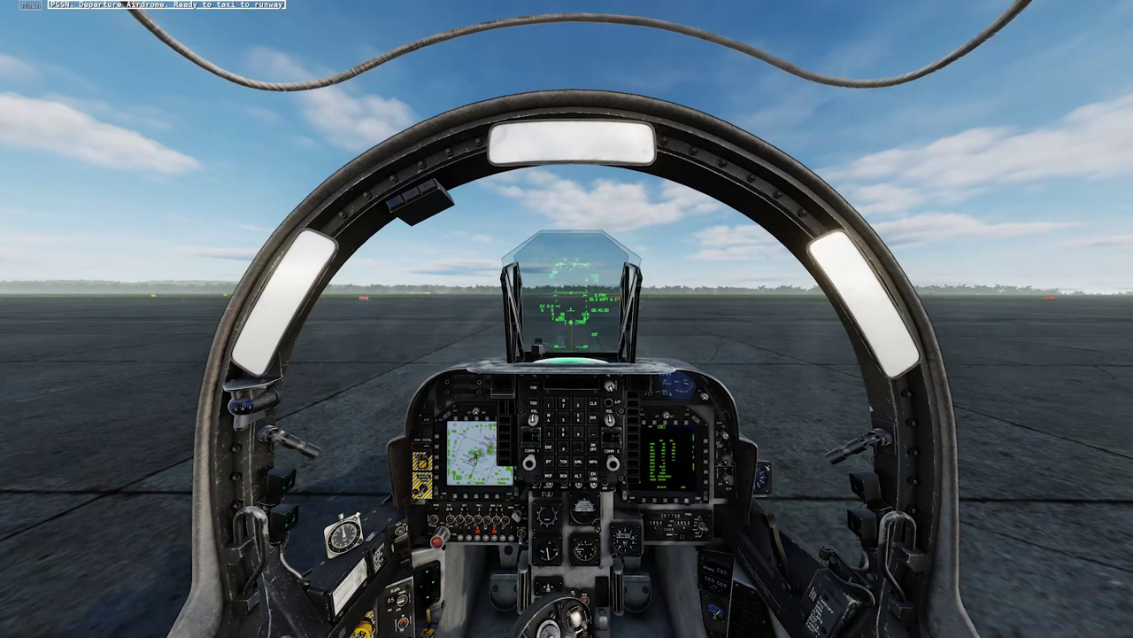